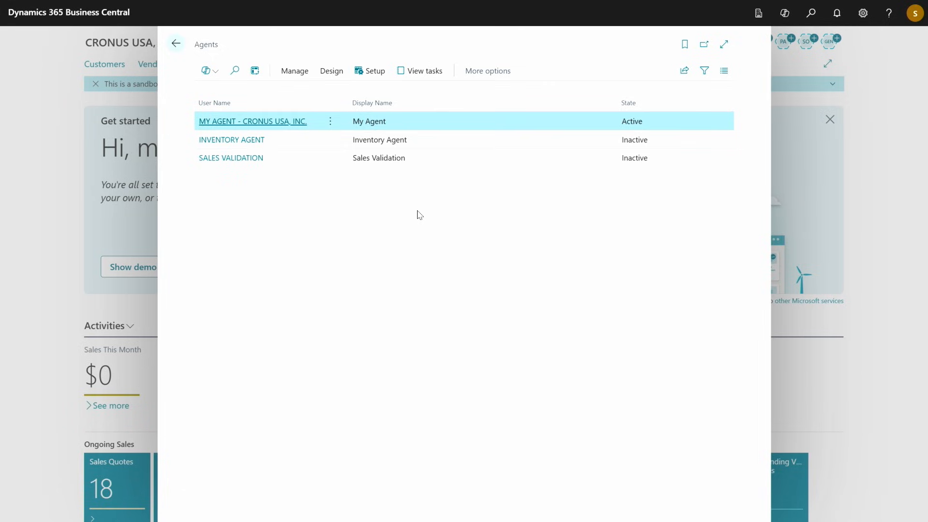
Open the Inventory Agent's card to review its general settings and permissions, and return to the agents list
{"action": "left_click", "coordinate": [275, 141]}
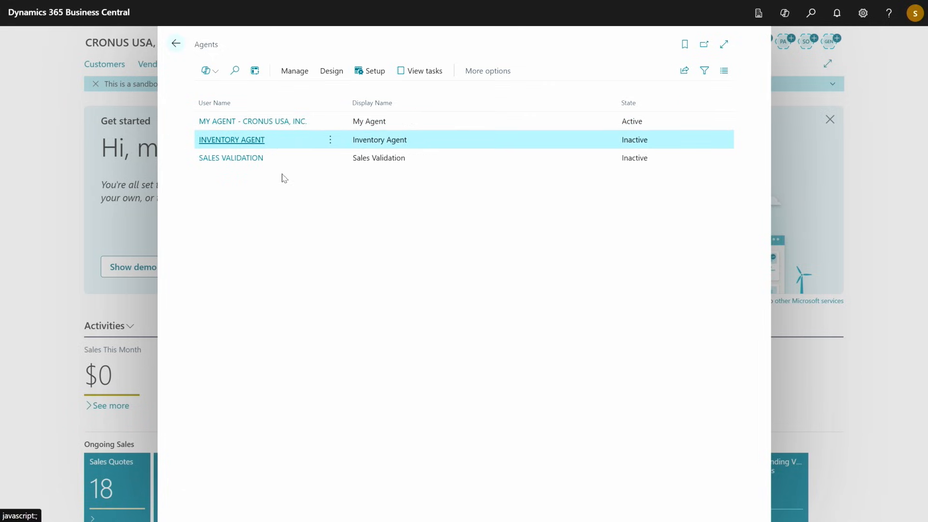
{"action": "left_click", "coordinate": [252, 142]}
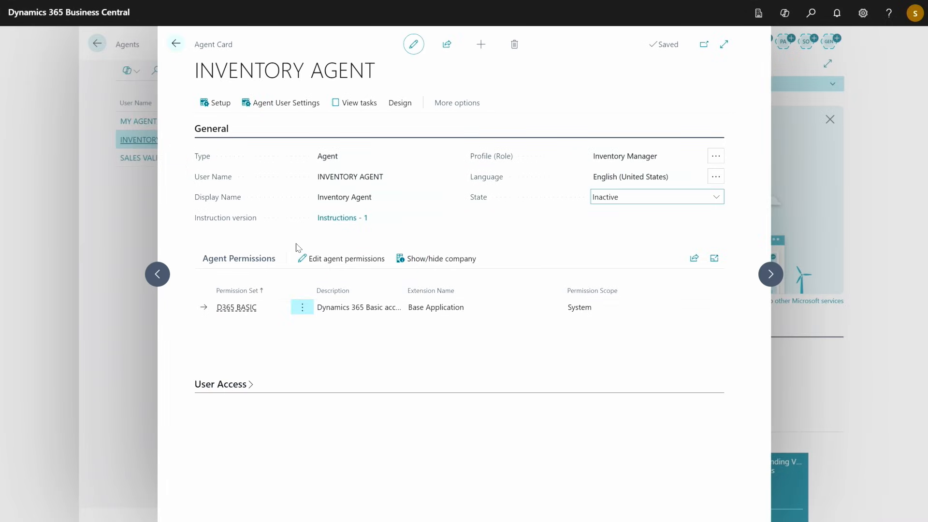
{"action": "left_click", "coordinate": [177, 45]}
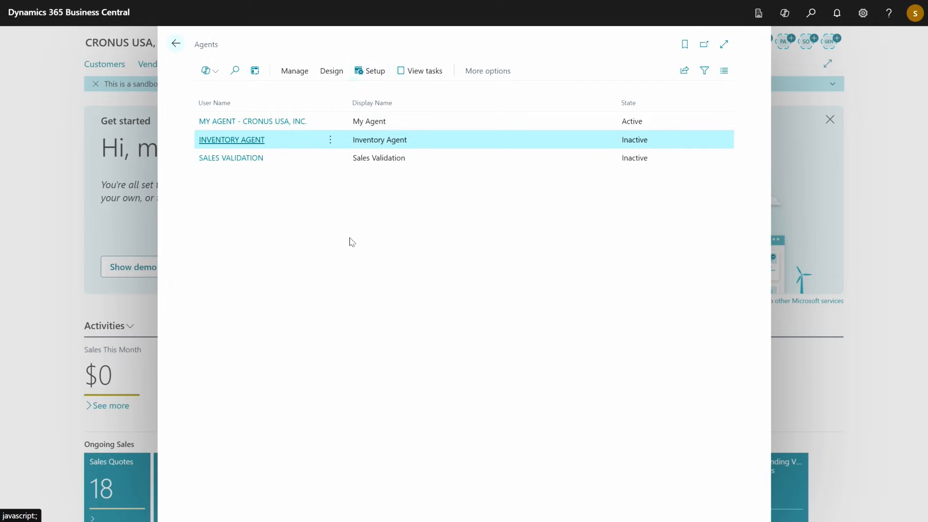
Export the Inventory Agent's definition and confirm the export
{"action": "left_click", "coordinate": [330, 76]}
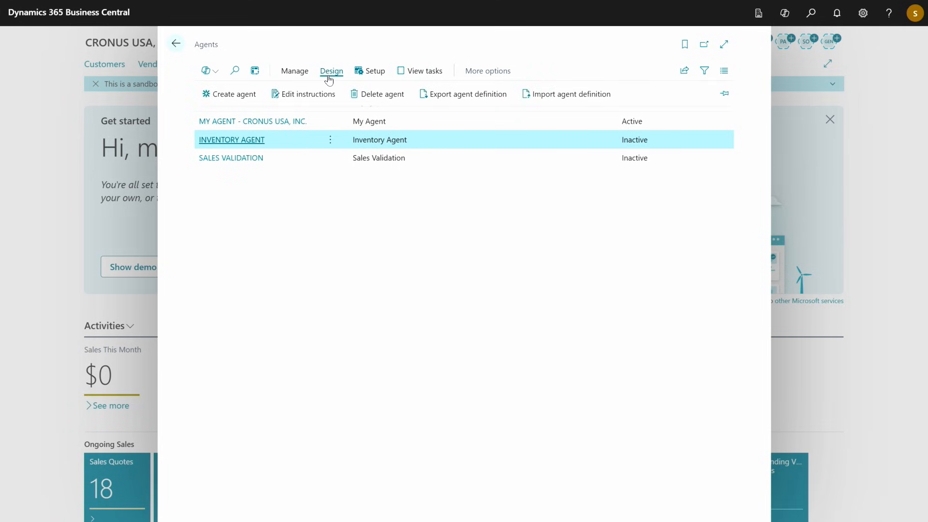
{"action": "left_click", "coordinate": [463, 95]}
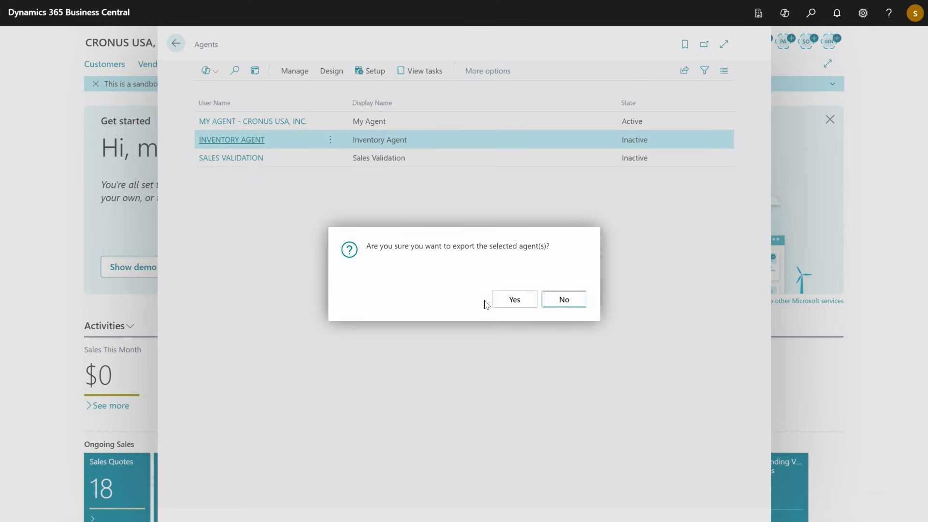
{"action": "left_click", "coordinate": [503, 298]}
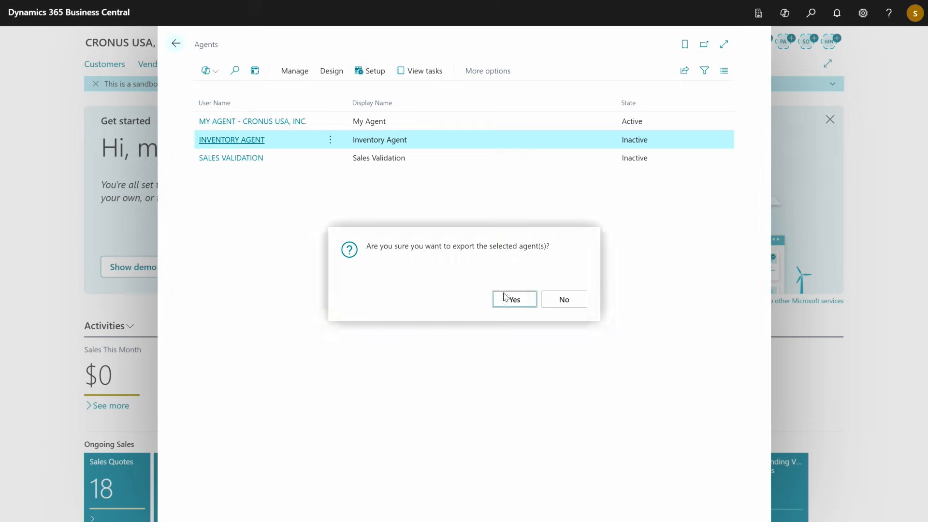
{"action": "left_click", "coordinate": [112, 67]}
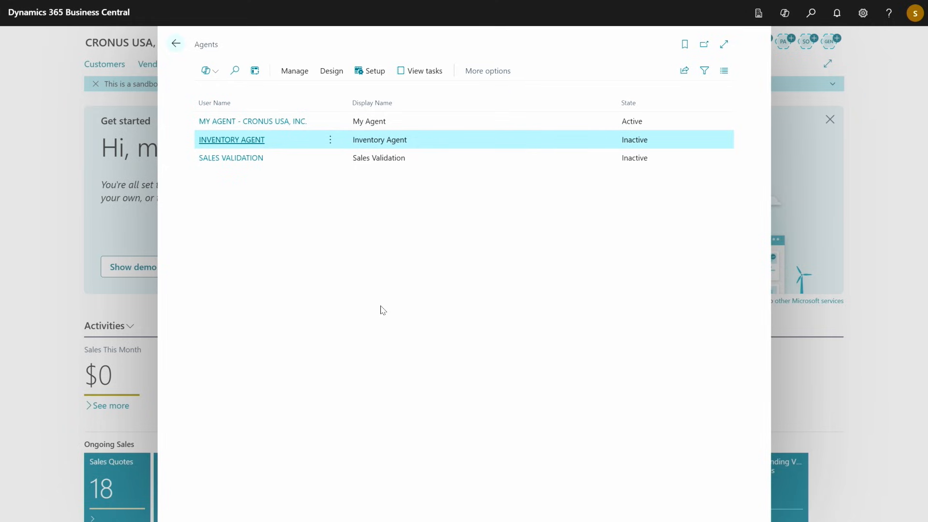
Start an agent definition import and upload the file 3-agents.xml from the Agent Recordings folder
{"action": "left_click", "coordinate": [331, 74]}
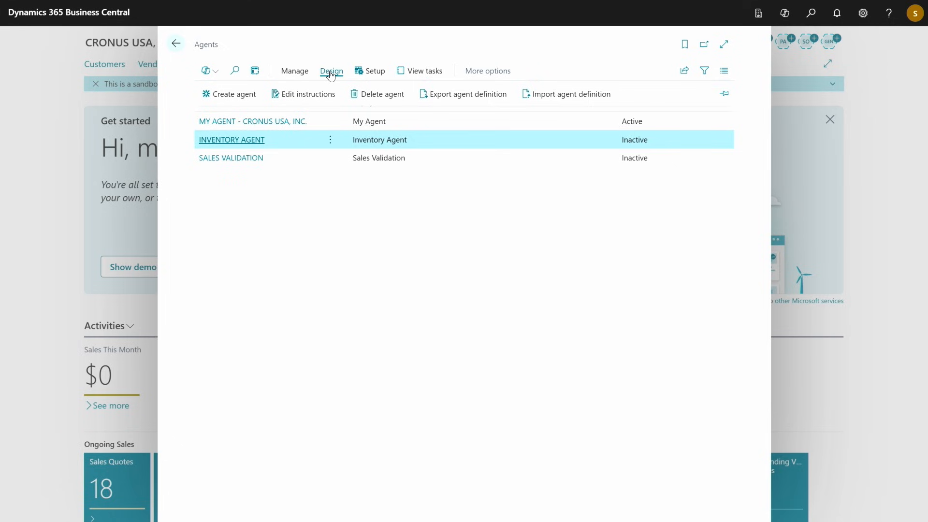
{"action": "left_click", "coordinate": [547, 103]}
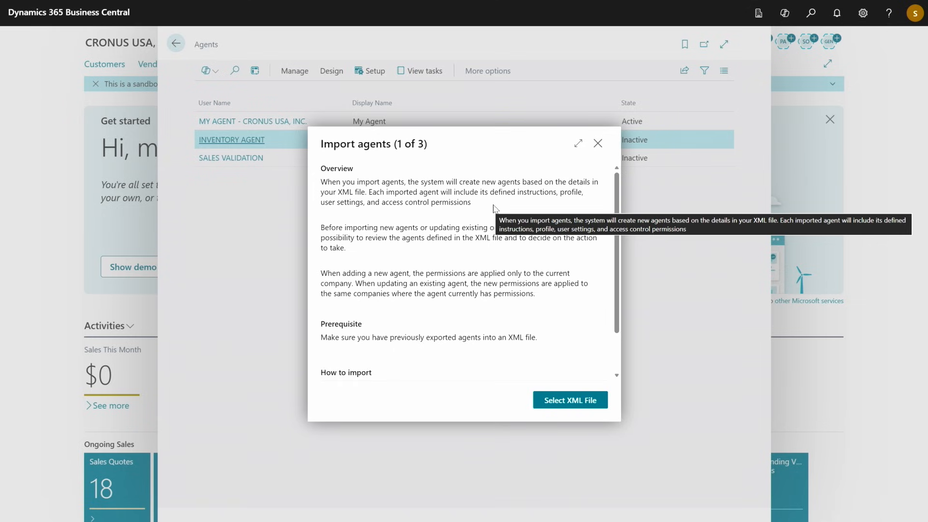
{"action": "scroll", "coordinate": [494, 209], "scroll_direction": "down", "scroll_amount": 1}
{"action": "scroll", "coordinate": [500, 223], "scroll_direction": "up", "scroll_amount": 1}
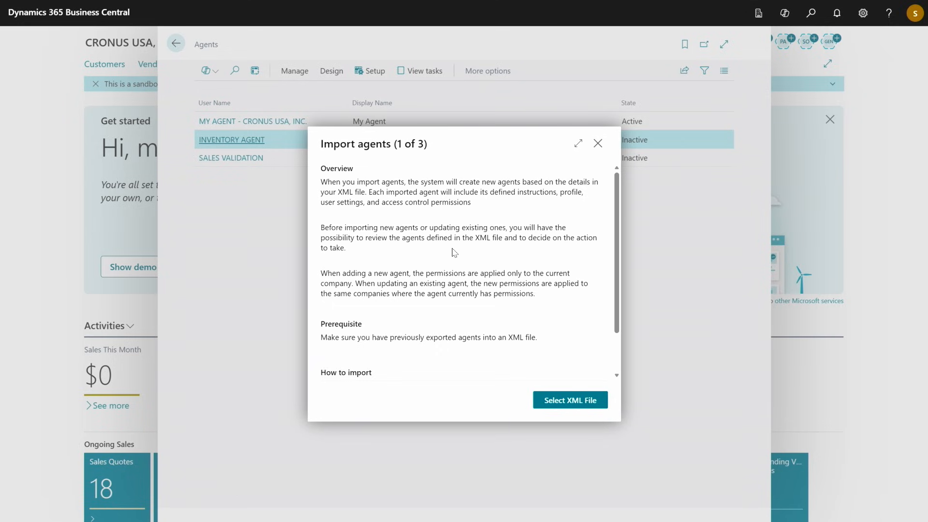
{"action": "scroll", "coordinate": [454, 252], "scroll_direction": "down", "scroll_amount": 1}
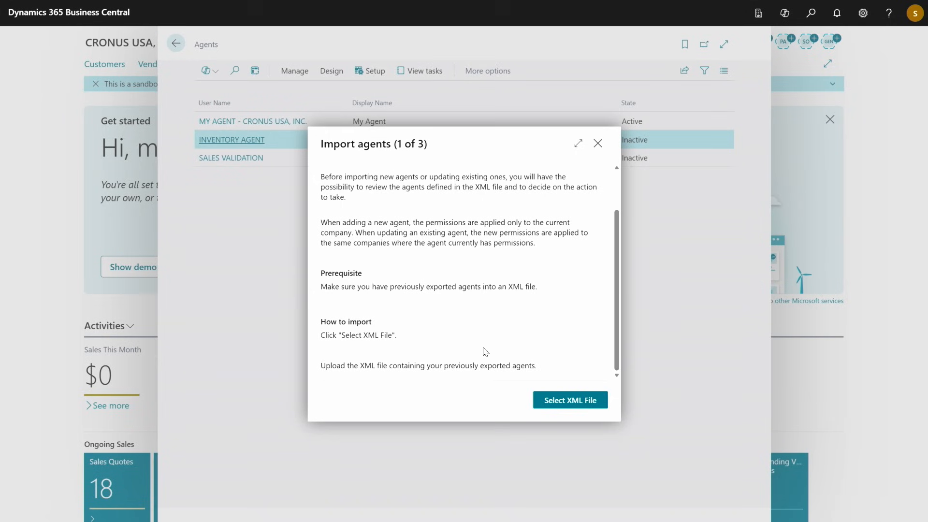
{"action": "left_click", "coordinate": [570, 403]}
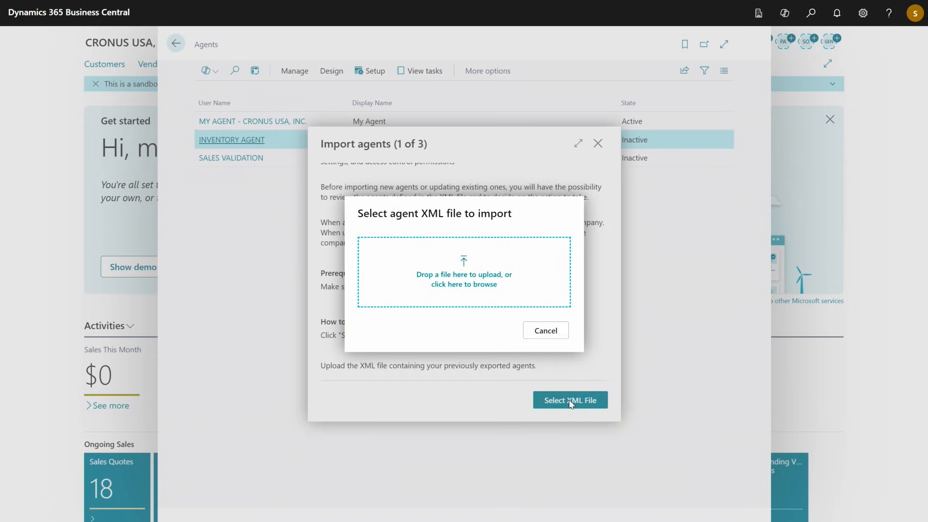
{"action": "left_click", "coordinate": [450, 287]}
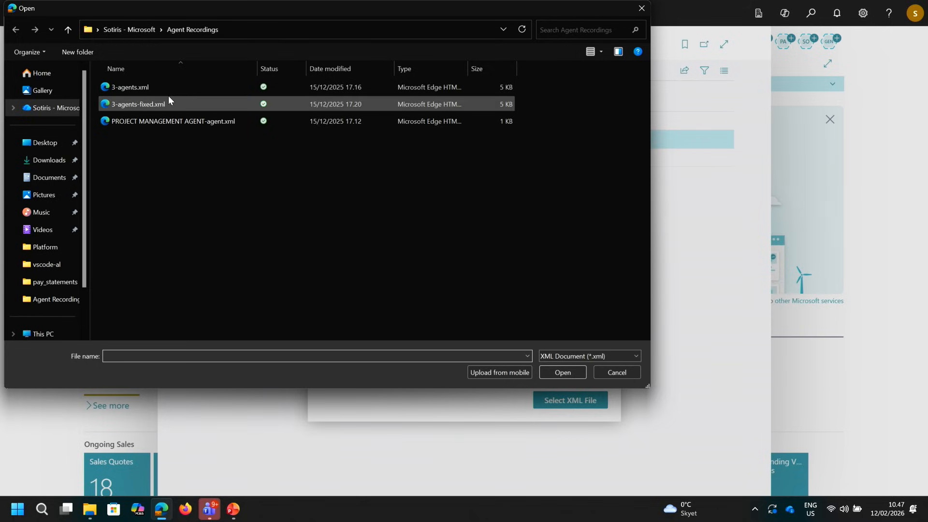
{"action": "left_click", "coordinate": [131, 87]}
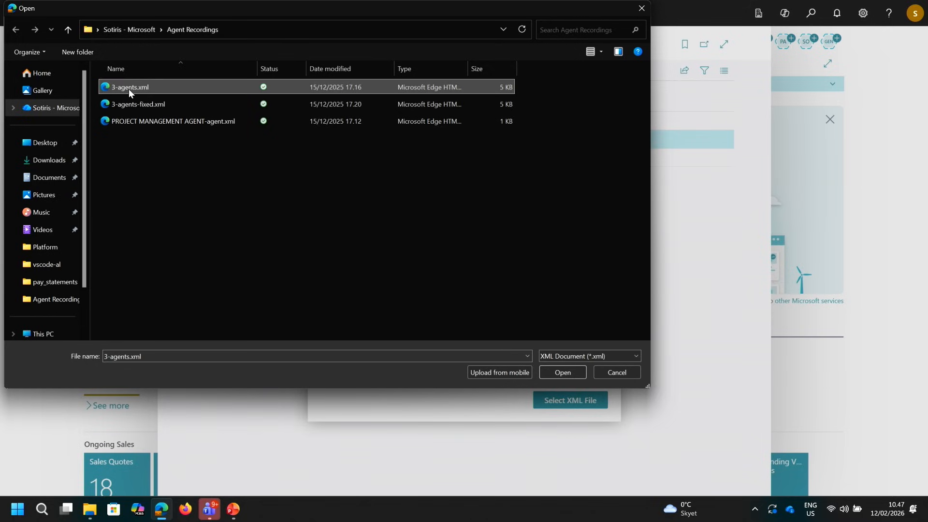
{"action": "double_click", "coordinate": [131, 88]}
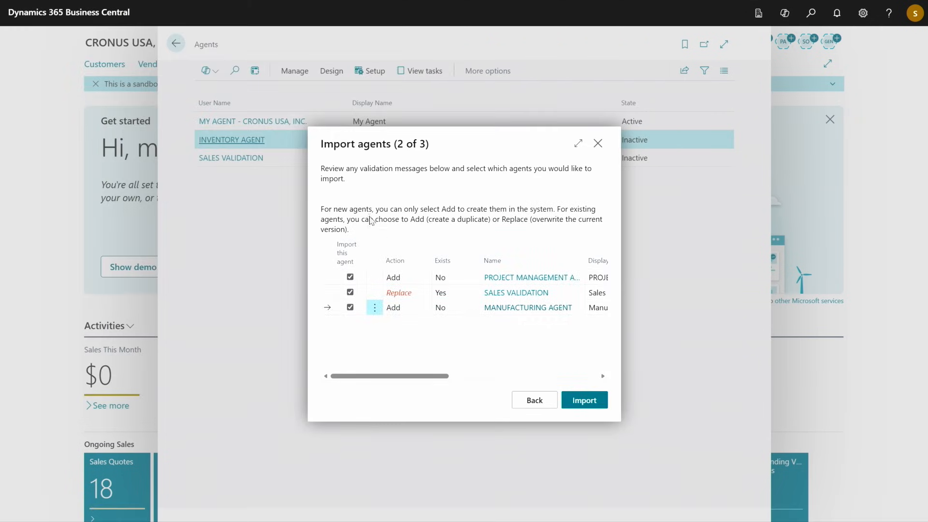
Review the details of the agents listed for import and view the Project Management Agent's instructions
{"action": "mouse_move", "coordinate": [409, 380]}
{"action": "left_mouse_down"}
{"action": "mouse_move", "coordinate": [487, 380]}
{"action": "mouse_move", "coordinate": [426, 385]}
{"action": "left_mouse_up"}
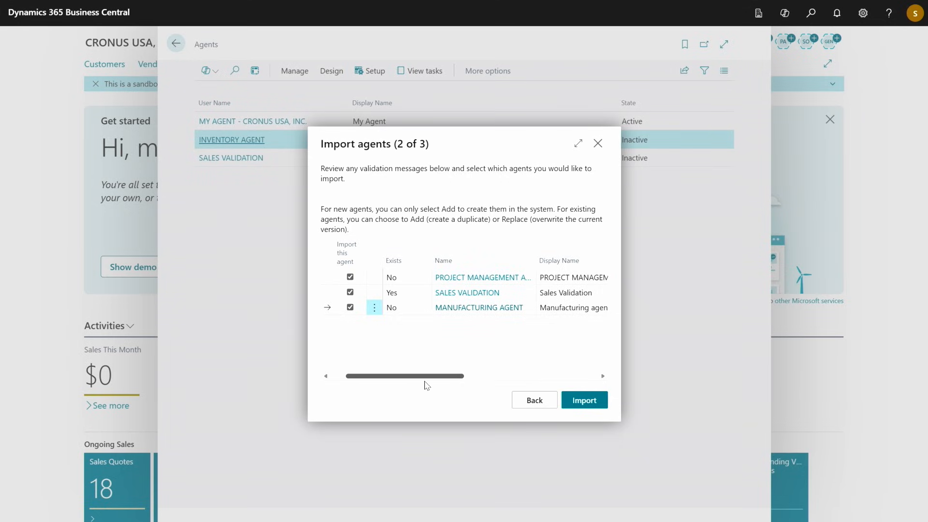
{"action": "left_click_drag", "start_coordinate": [426, 385], "coordinate": [355, 384]}
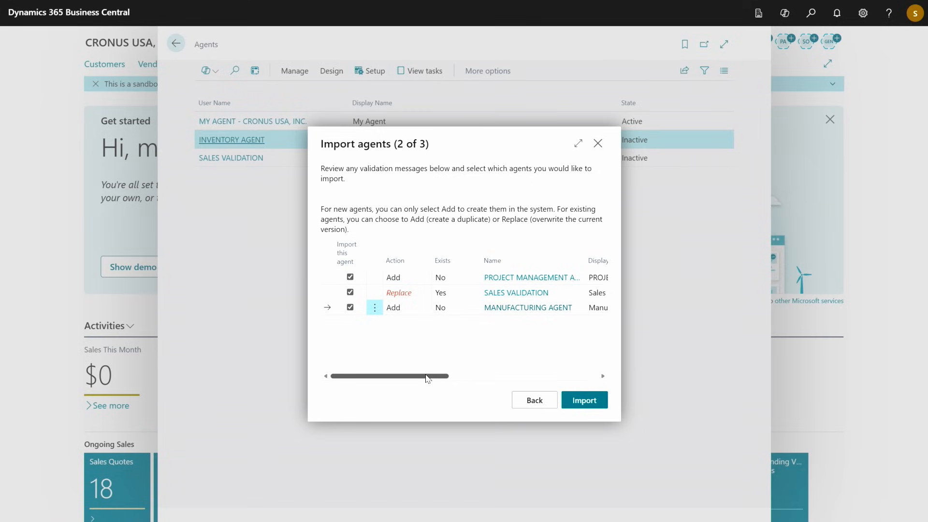
{"action": "left_click_drag", "start_coordinate": [426, 378], "coordinate": [534, 387]}
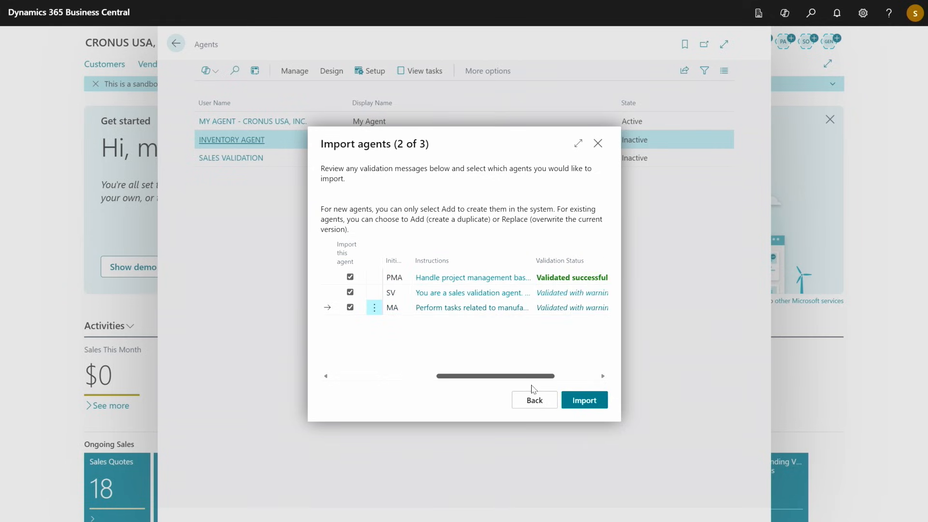
{"action": "left_click", "coordinate": [458, 282]}
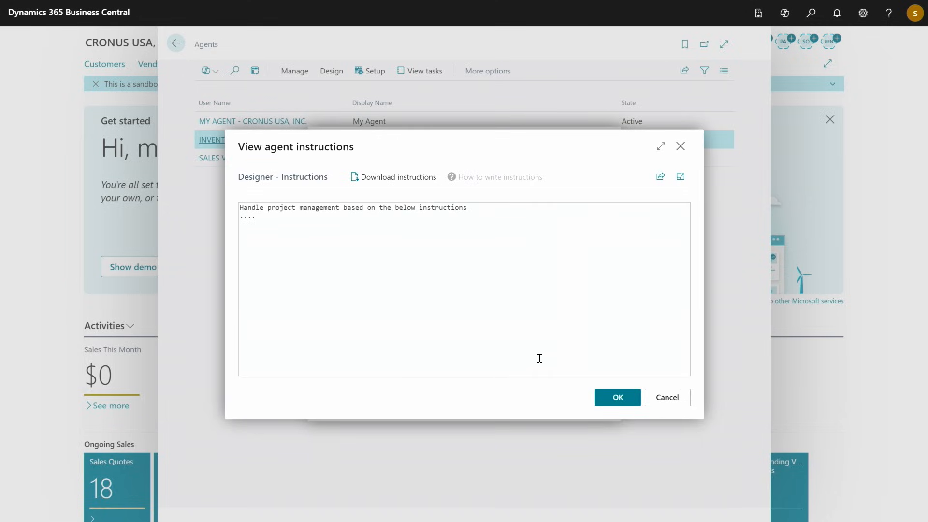
{"action": "left_click", "coordinate": [617, 399]}
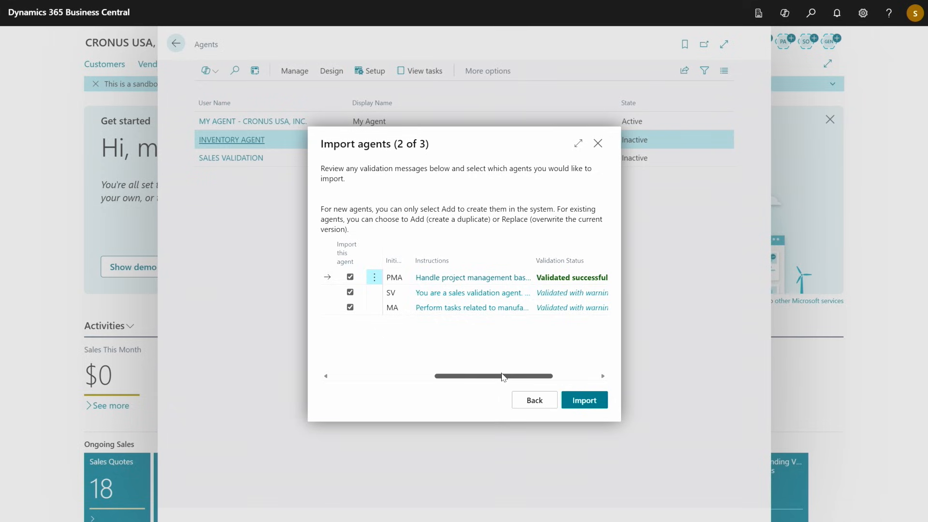
Examine the validation details of the Sales Validation agent, including the profile warning, and return to the import list
{"action": "mouse_move", "coordinate": [500, 378]}
{"action": "left_mouse_down"}
{"action": "mouse_move", "coordinate": [550, 378]}
{"action": "mouse_move", "coordinate": [514, 377]}
{"action": "left_mouse_up"}
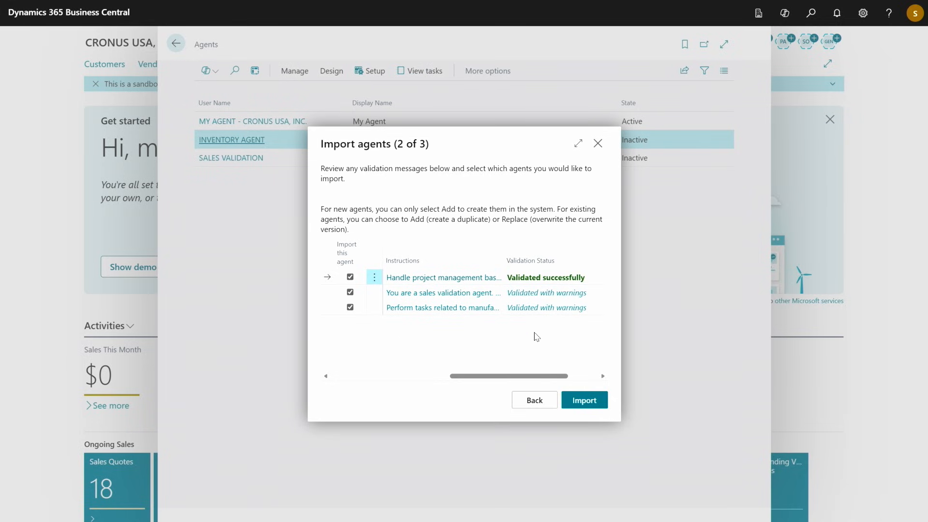
{"action": "left_click", "coordinate": [535, 295]}
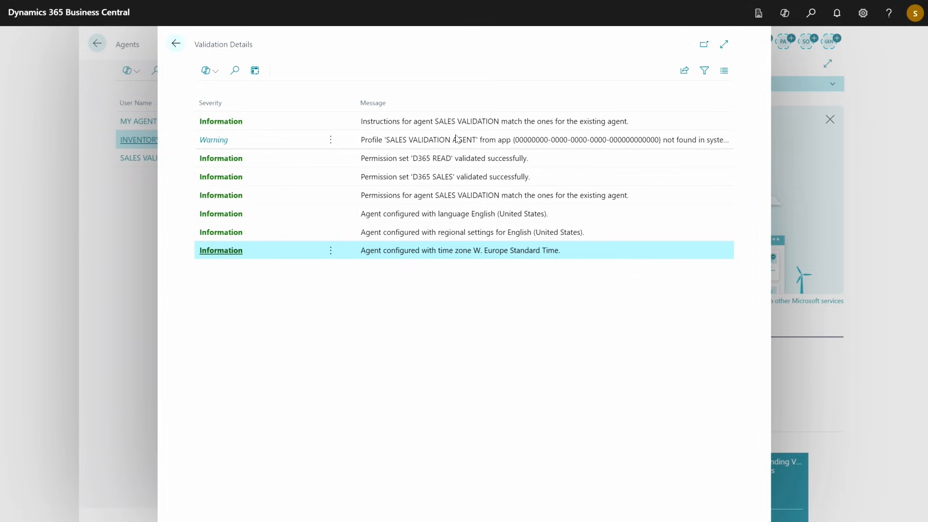
{"action": "left_click", "coordinate": [288, 144]}
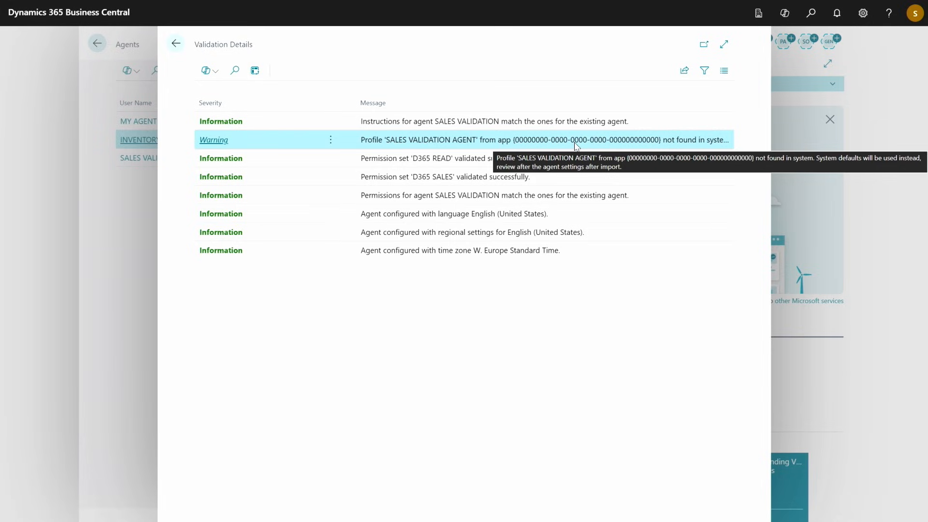
{"action": "left_click", "coordinate": [180, 49]}
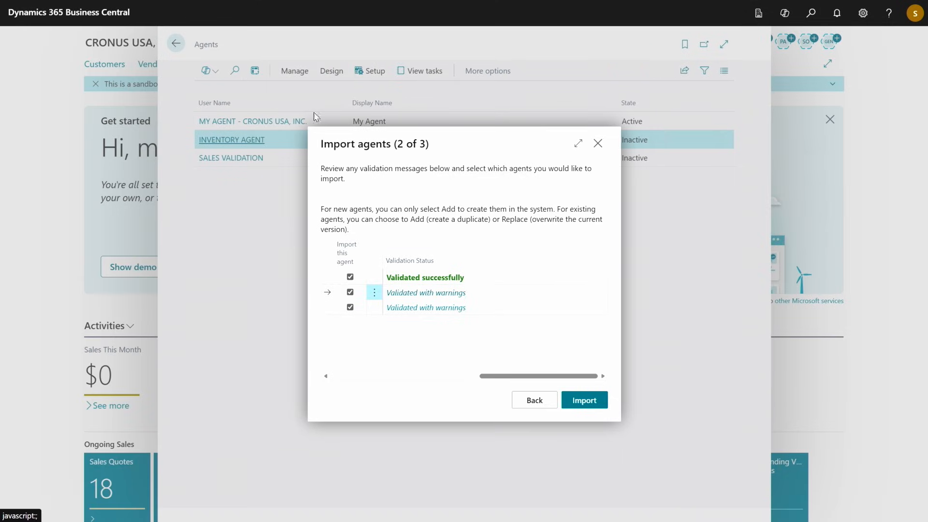
Check the action choices for the Sales Validation agent, keep Replace, and import all three selected agents
{"action": "left_click_drag", "start_coordinate": [534, 380], "coordinate": [352, 387]}
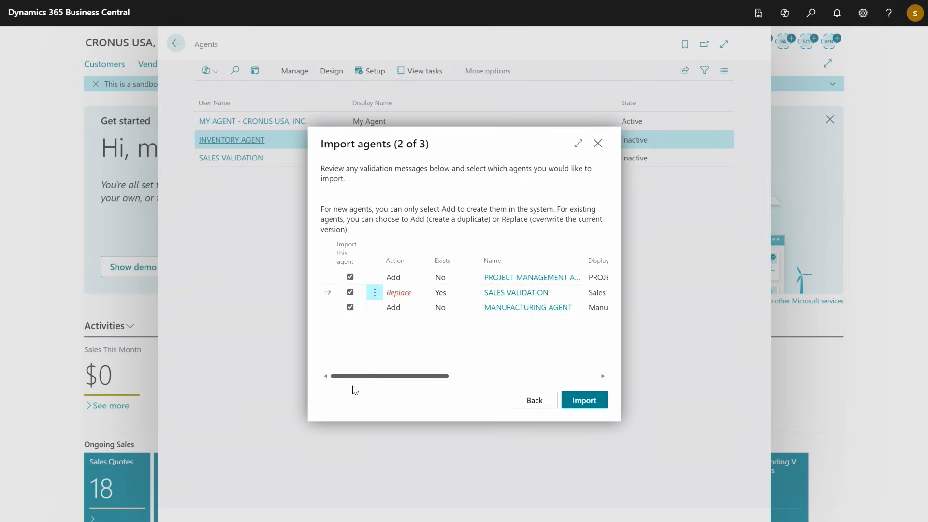
{"action": "left_click", "coordinate": [413, 295]}
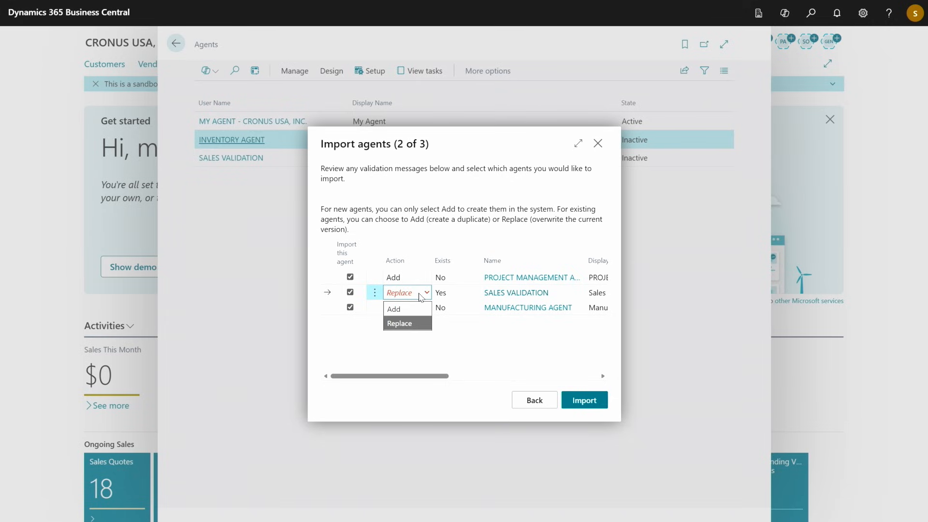
{"action": "left_click", "coordinate": [463, 347]}
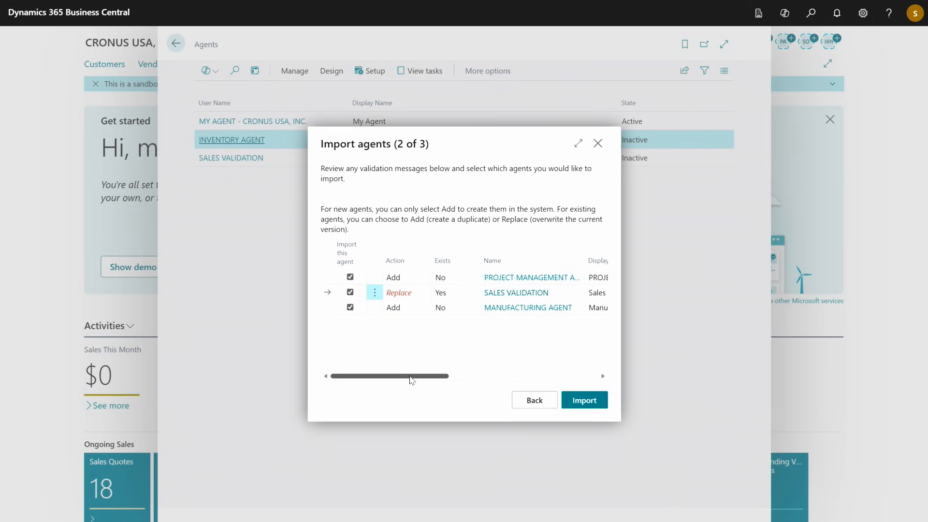
{"action": "left_click_drag", "start_coordinate": [410, 378], "coordinate": [547, 383]}
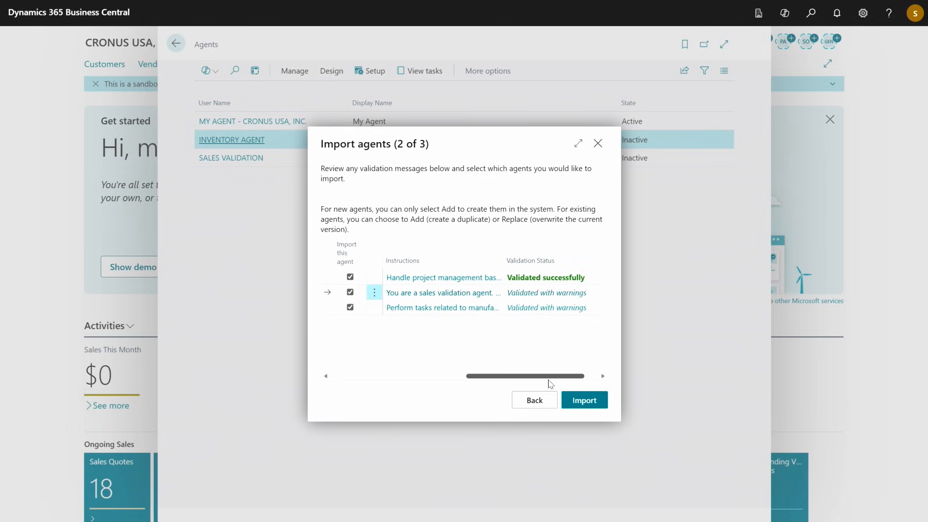
{"action": "left_click", "coordinate": [576, 403]}
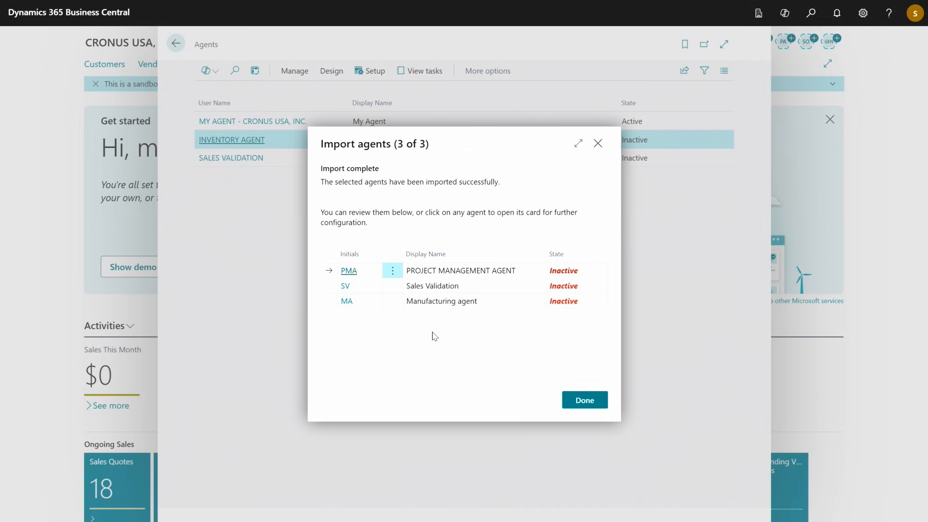
Review the imported Project Management Agent's card from the import results, close it, and finish the import wizard
{"action": "left_click", "coordinate": [348, 270]}
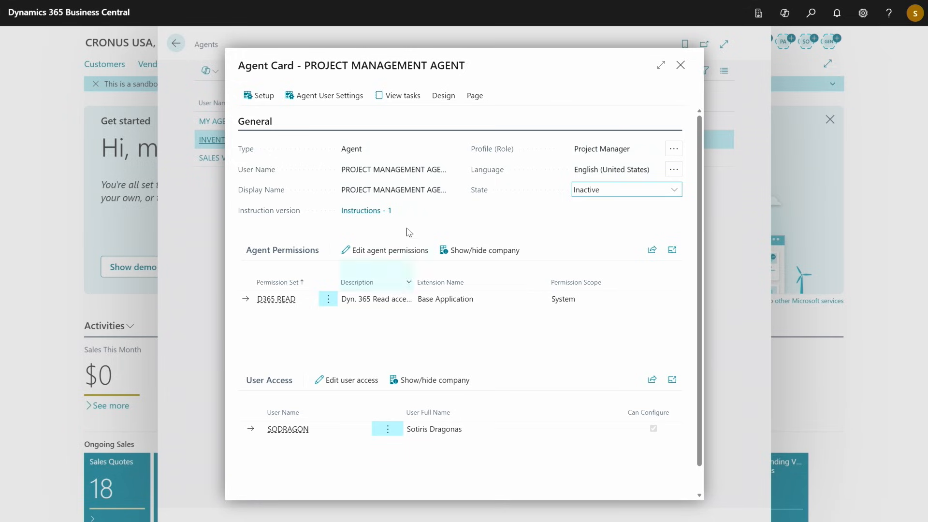
{"action": "left_click", "coordinate": [680, 66]}
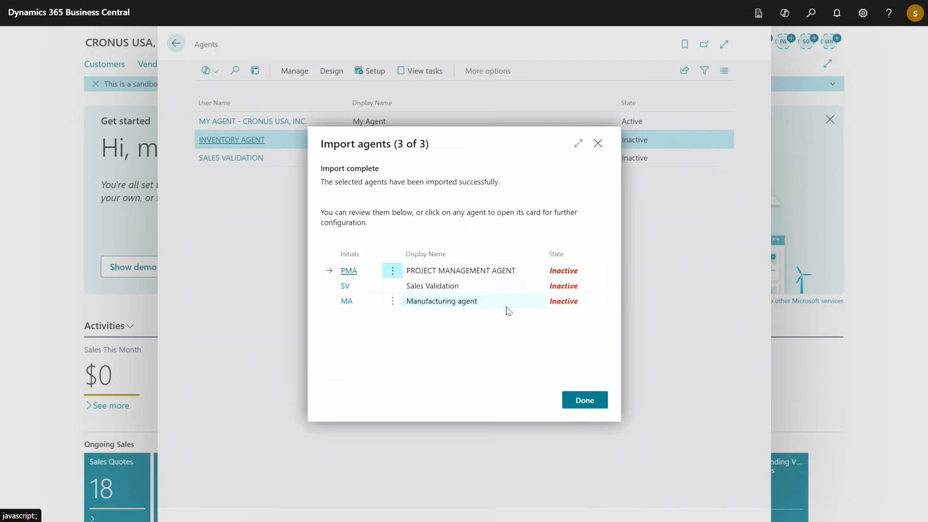
{"action": "left_click", "coordinate": [584, 402]}
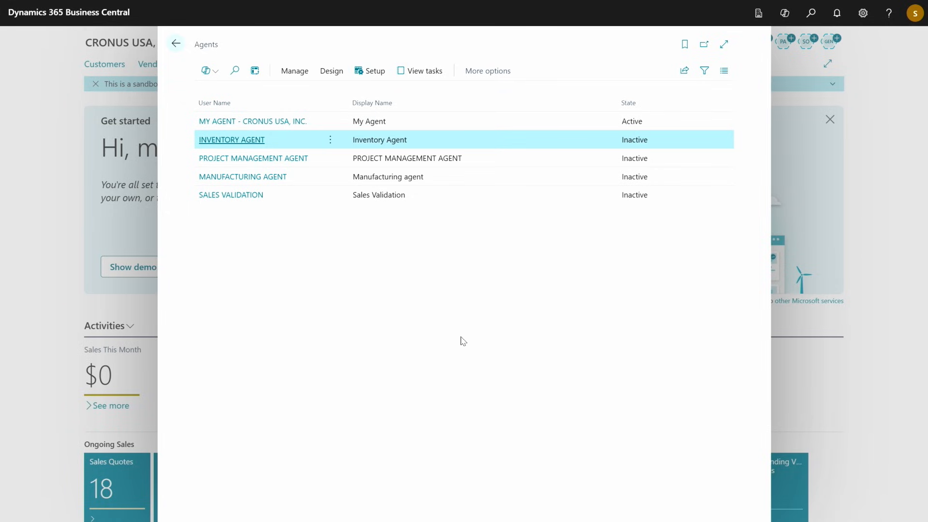